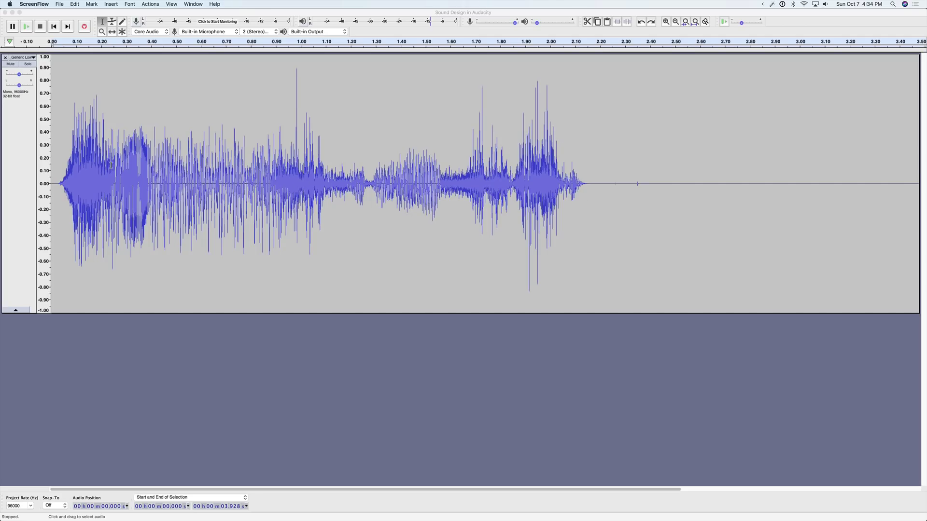
# - Audition the original monster voice clip and browse the effects list without choosing anything
pyautogui.click(57, 166)
pyautogui.press('space')
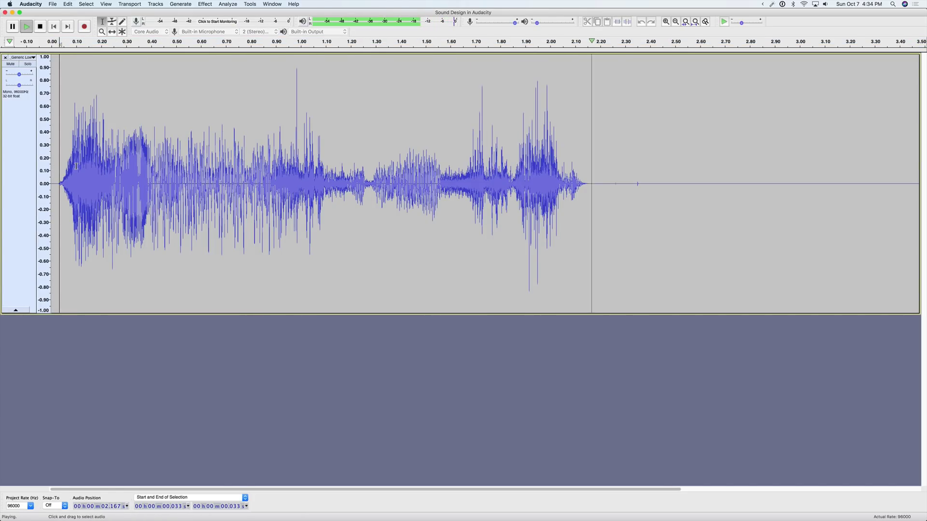
pyautogui.press('space')
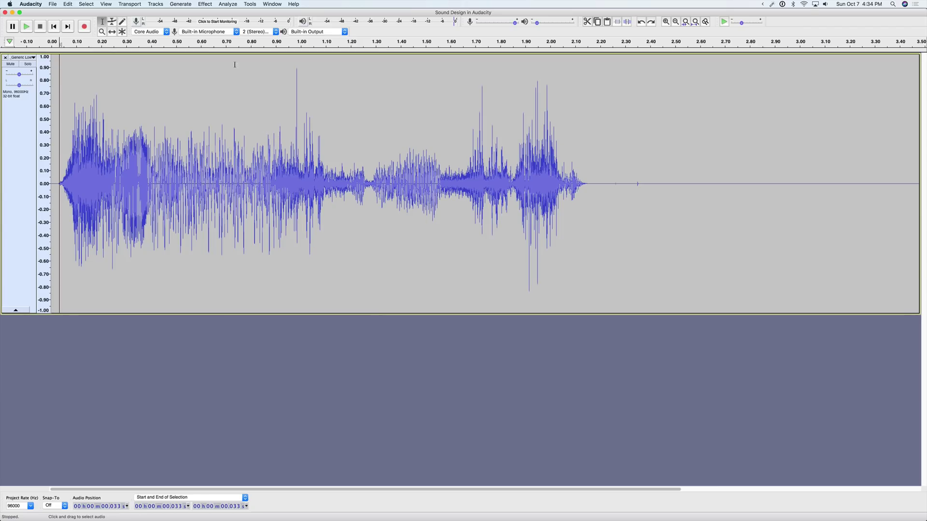
pyautogui.click(200, 4)
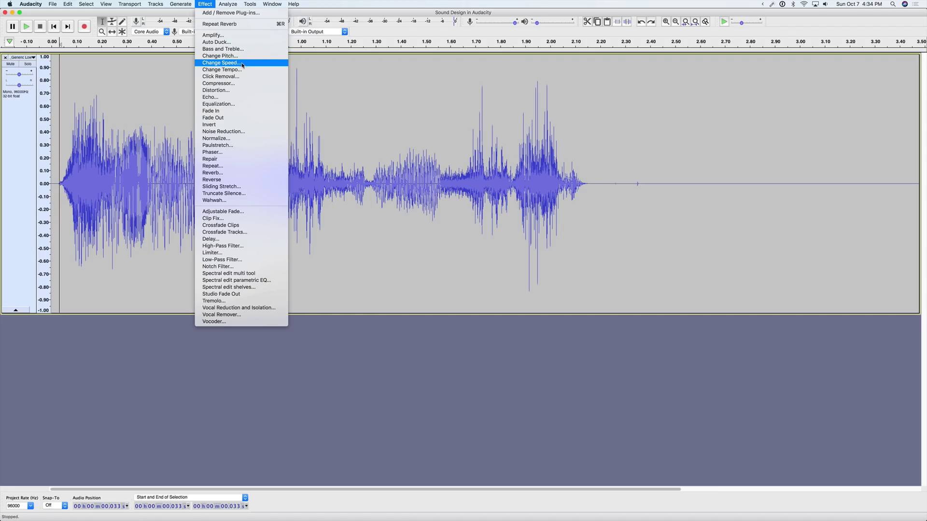
pyautogui.click(390, 167)
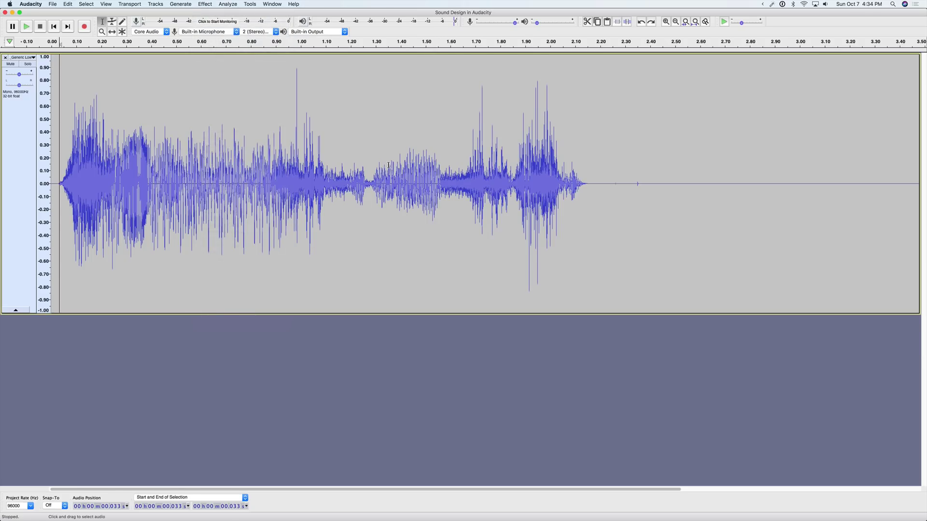
# - Select the entire clip and apply Reverse so it plays backwards
pyautogui.press('super+a')
pyautogui.click(536, 168)
pyautogui.press('End')
pyautogui.press('super+a')
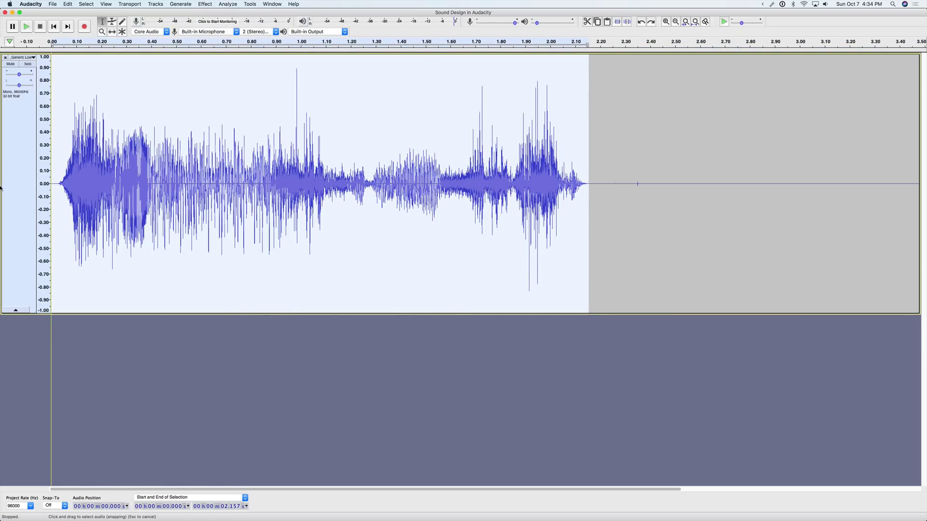
pyautogui.click(202, 4)
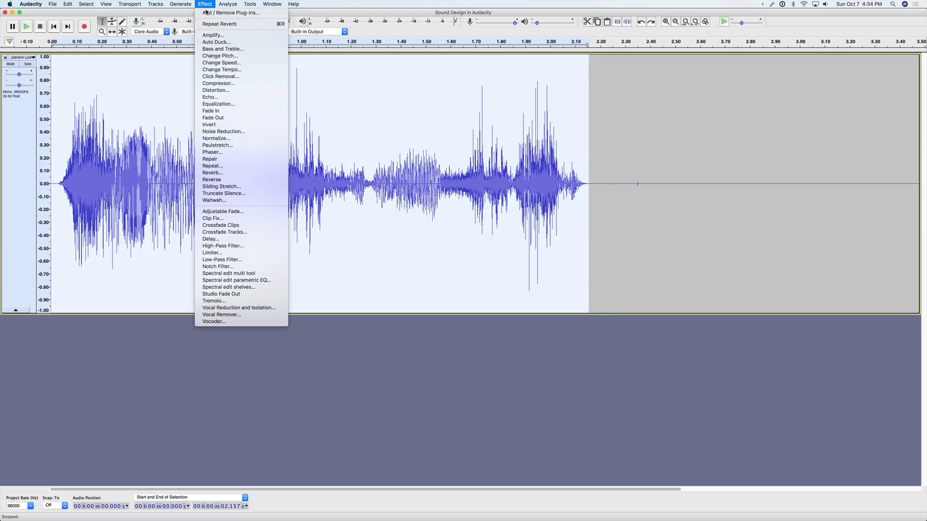
pyautogui.click(222, 180)
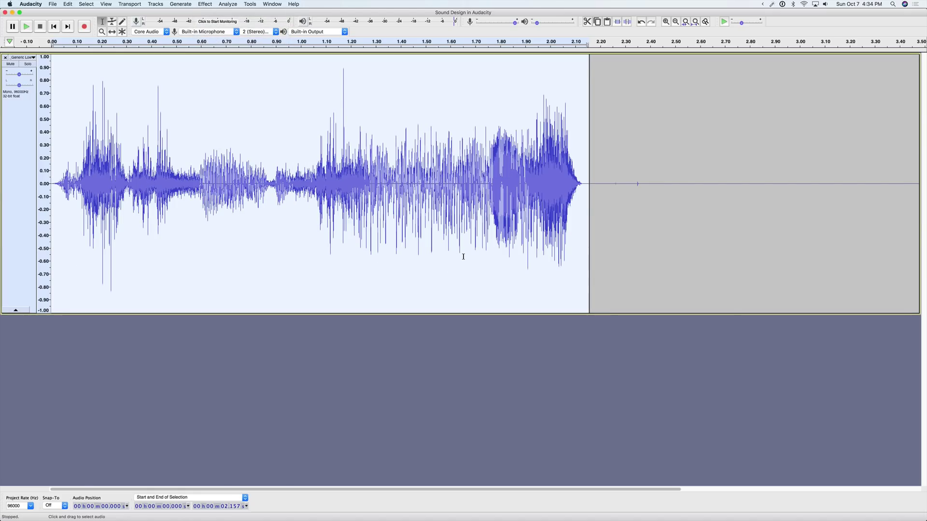
# - Play back the reversed clip, then select the whole clip again
pyautogui.click(463, 256)
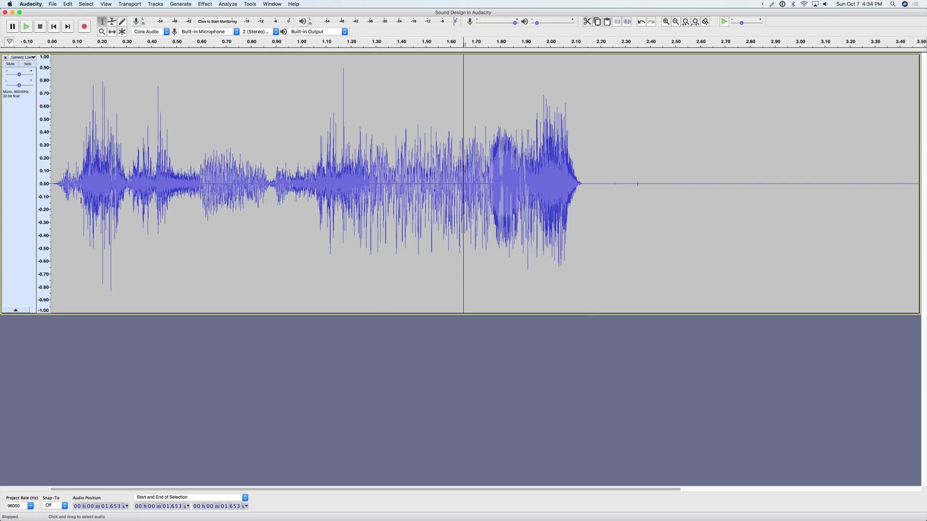
pyautogui.doubleClick(203, 188)
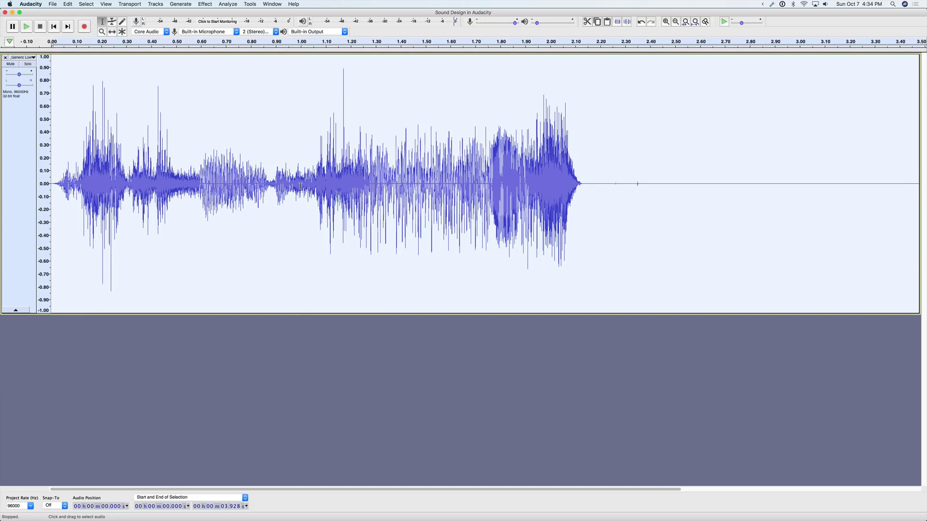
pyautogui.press('space')
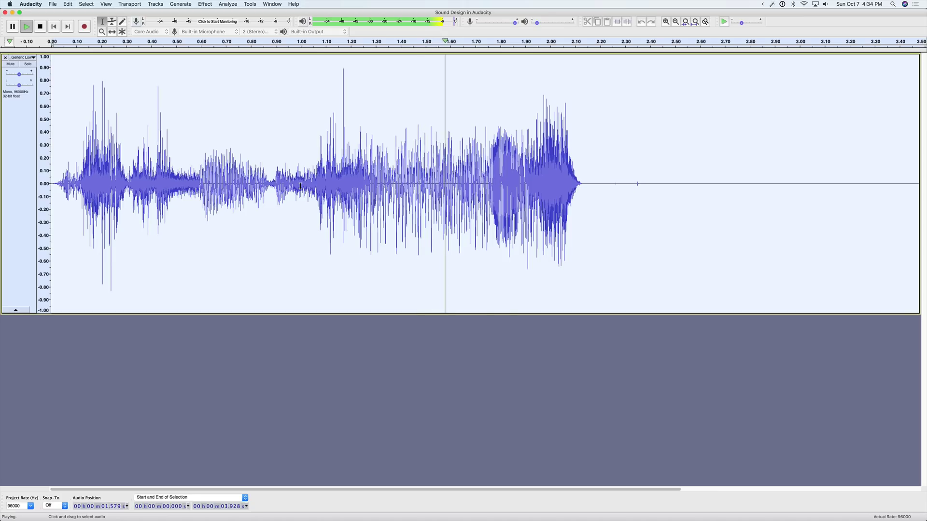
pyautogui.press('space')
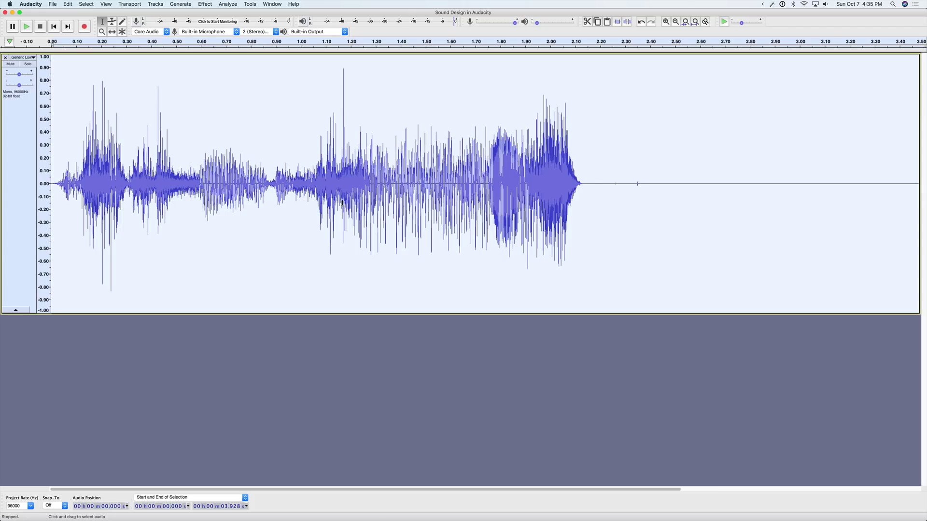
pyautogui.click(338, 201)
pyautogui.press('super+a')
# - Apply Change Pitch lowering the clip 20% (−3.86 semitones) with tempo unchanged, and preview it
pyautogui.click(205, 4)
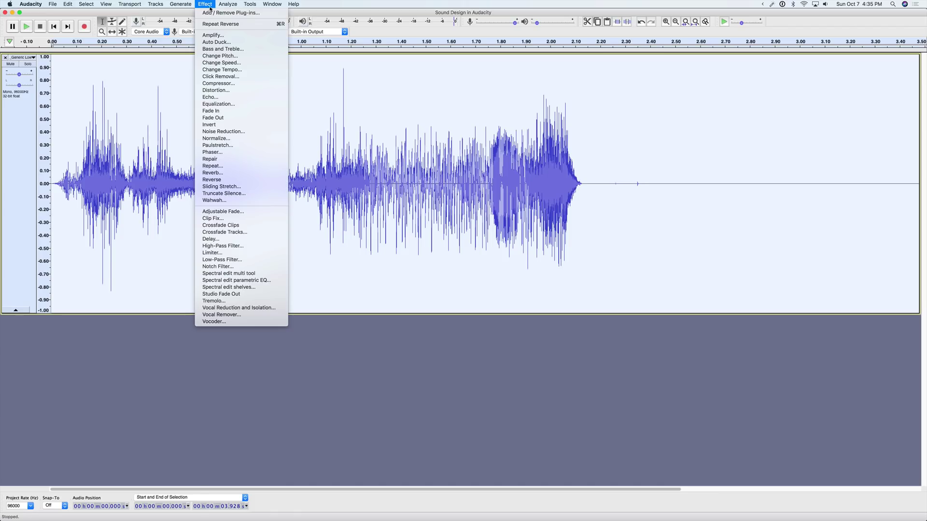
pyautogui.click(236, 57)
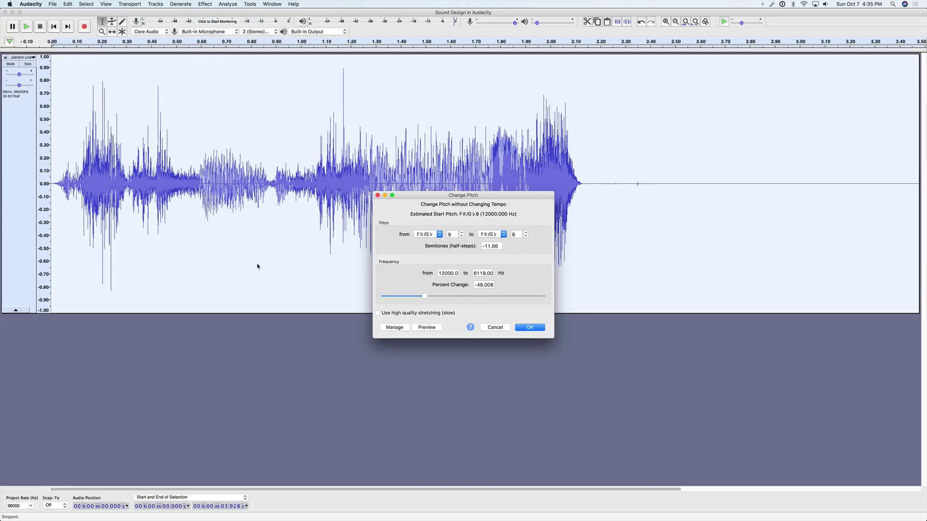
pyautogui.moveTo(426, 296); pyautogui.dragTo(445, 296)
pyautogui.click(539, 328)
pyautogui.press('space')
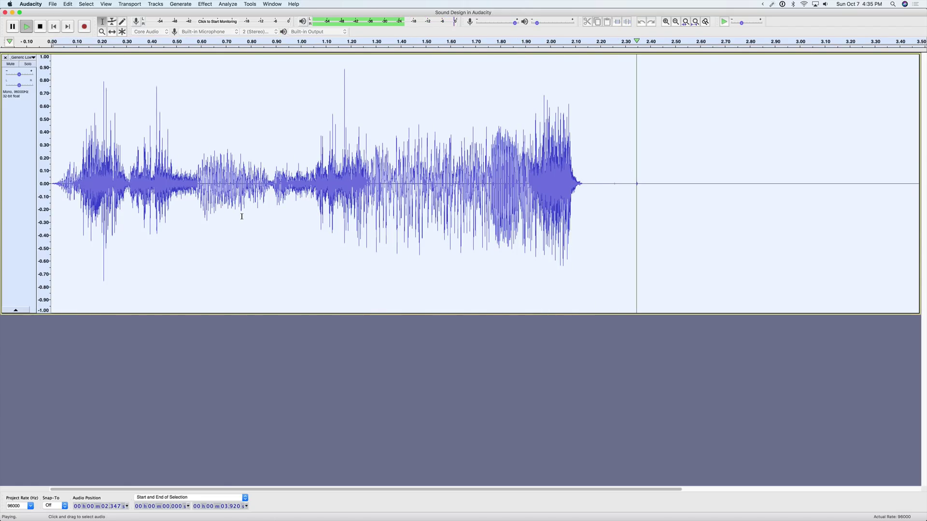
# - Apply a second Change Pitch for a 32% (−6.68 semitone) drop and play the deeper voice
pyautogui.press('space')
pyautogui.click(180, 4)
pyautogui.moveTo(206, 4)
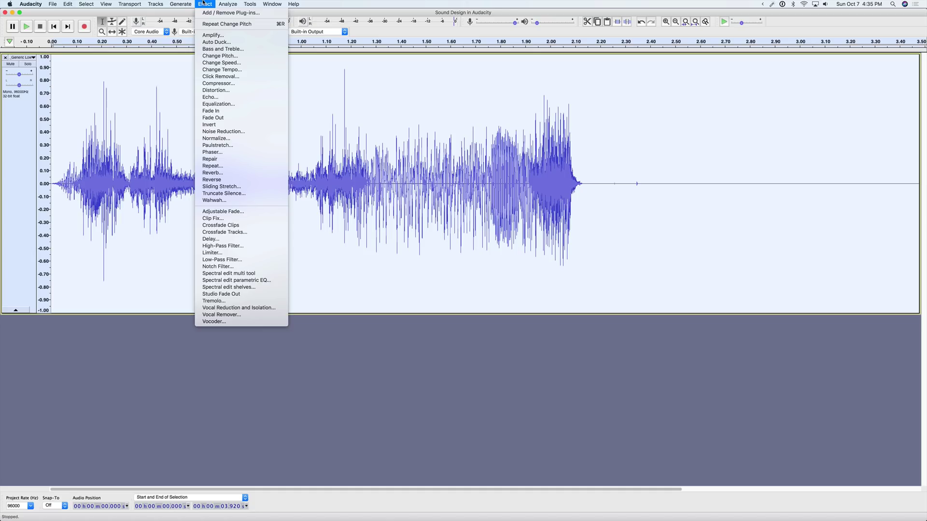
pyautogui.click(224, 56)
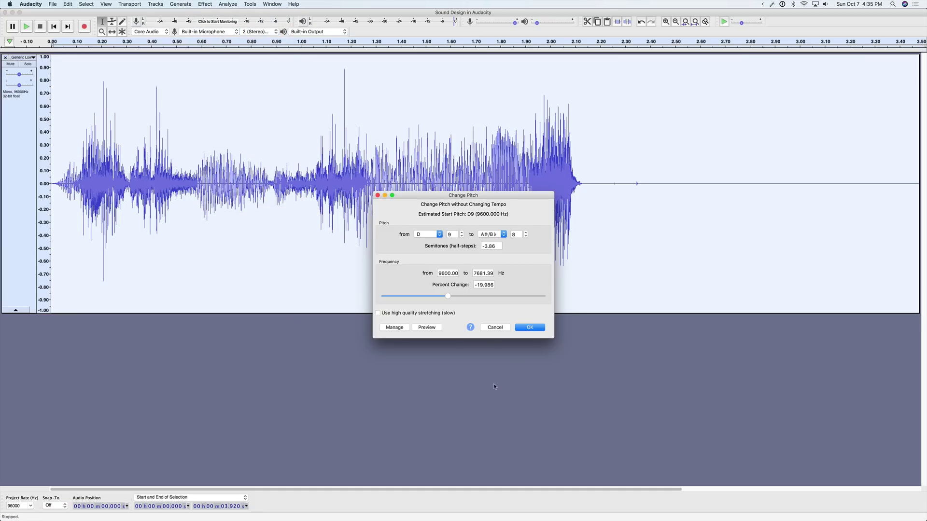
pyautogui.moveTo(451, 299); pyautogui.dragTo(439, 295)
pyautogui.click(529, 327)
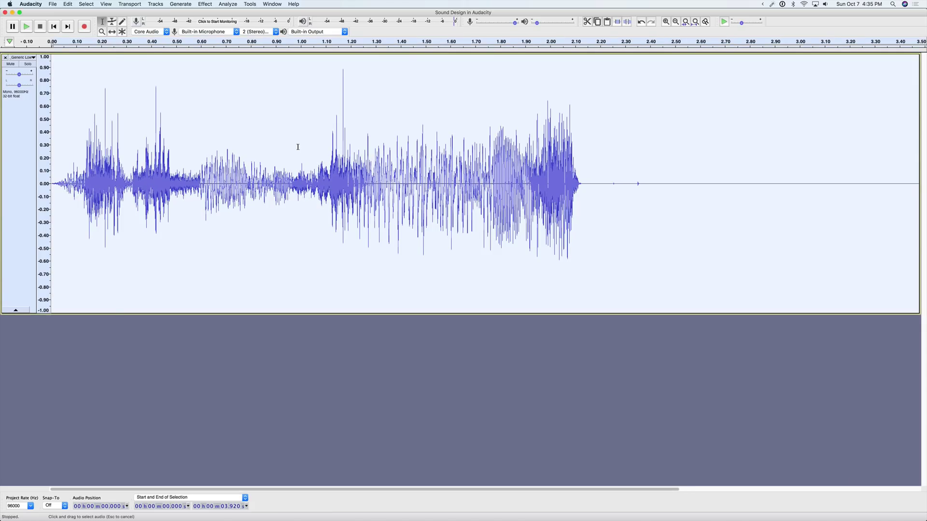
pyautogui.press('space')
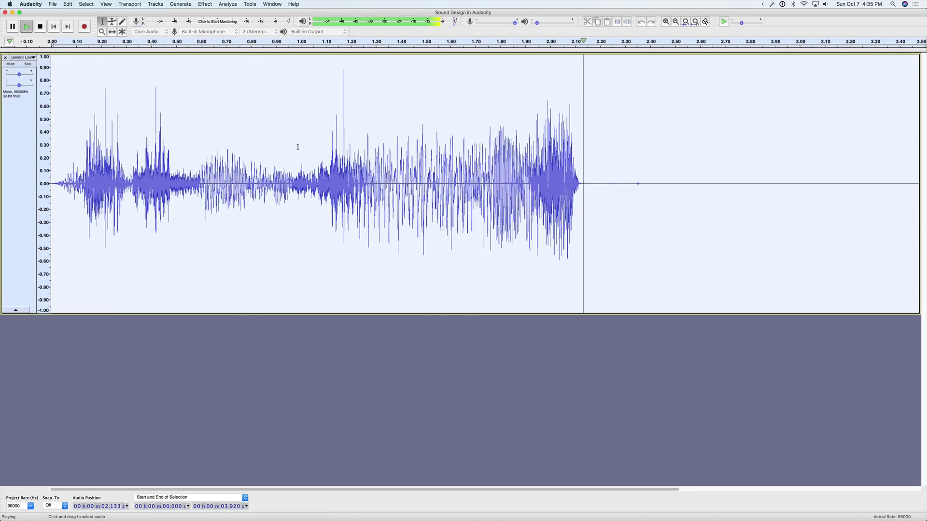
pyautogui.press('space')
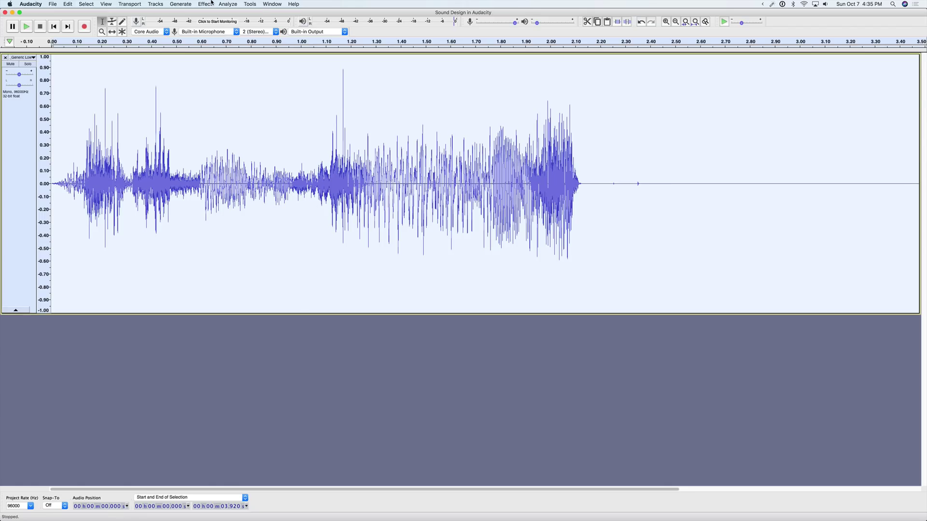
# - Set up Reverb with room size 29%, reverberance 19% and damping 47%
pyautogui.click(211, 4)
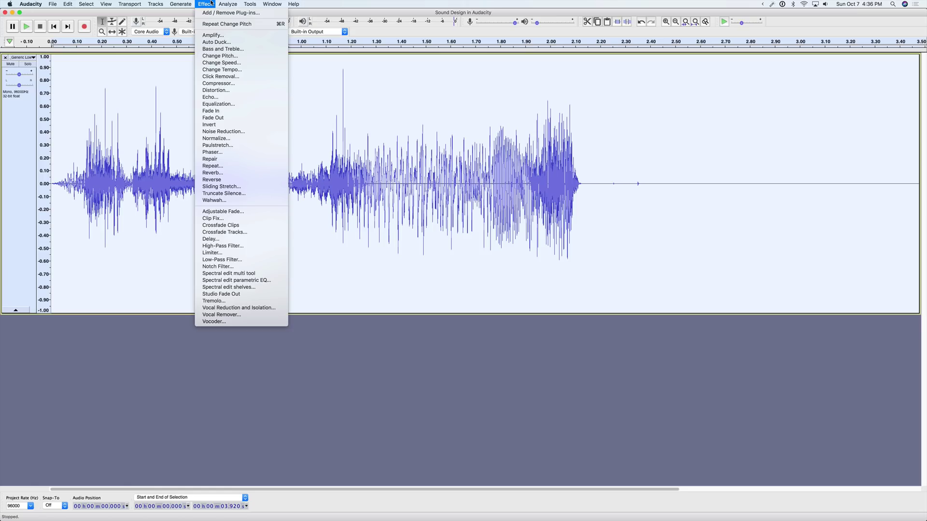
pyautogui.click(220, 174)
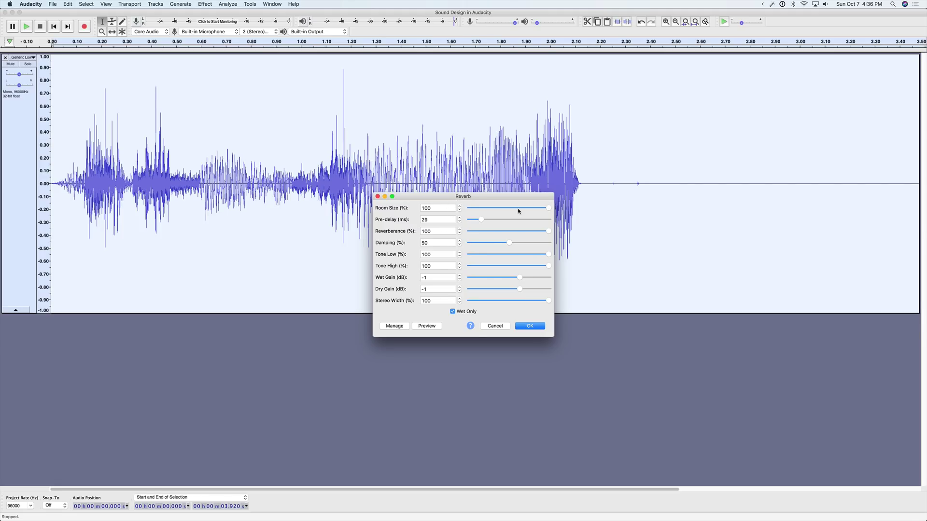
pyautogui.moveTo(526, 211); pyautogui.dragTo(499, 212)
pyautogui.moveTo(548, 231); pyautogui.dragTo(489, 242)
pyautogui.moveTo(494, 211); pyautogui.dragTo(492, 211)
pyautogui.moveTo(508, 246); pyautogui.dragTo(507, 246)
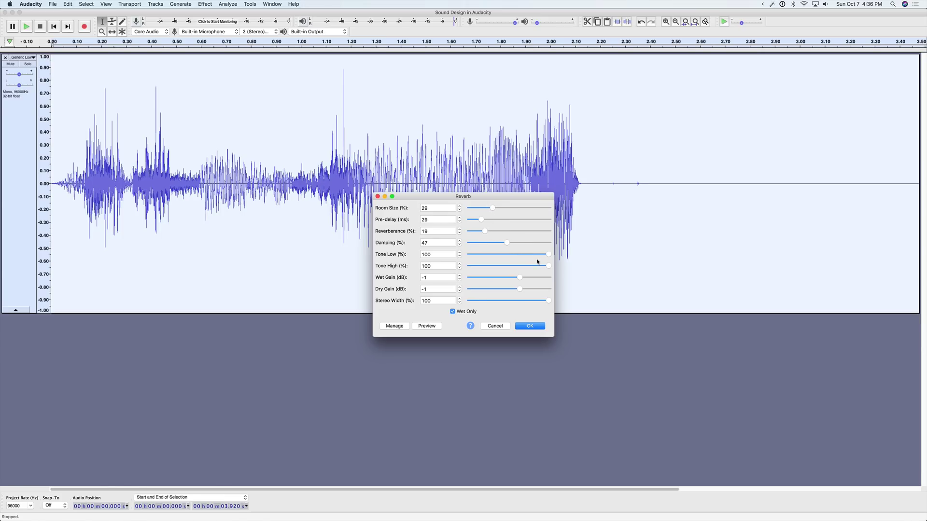
# - Leave Wet Only unchecked so the dry voice stays, and apply the reverb
pyautogui.click(468, 312)
pyautogui.click(461, 312)
pyautogui.click(454, 312)
pyautogui.click(453, 313)
pyautogui.click(452, 313)
pyautogui.click(452, 312)
pyautogui.click(452, 313)
pyautogui.click(536, 326)
# - Play the reverbed clip, then select the whole clip again
pyautogui.press('space')
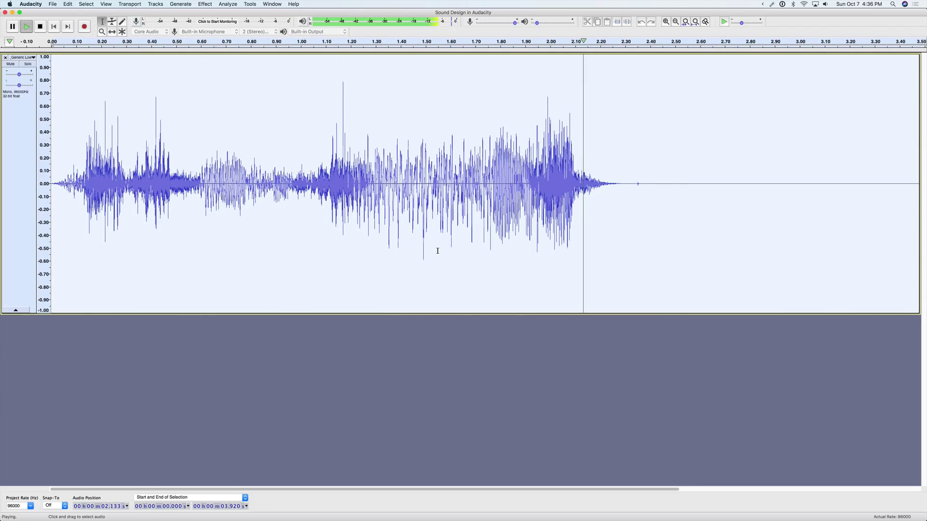
pyautogui.press('space')
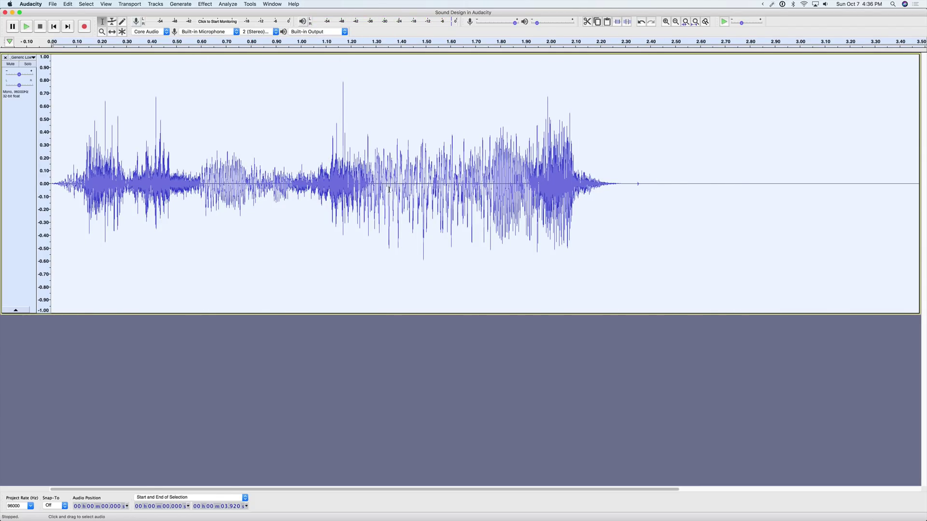
pyautogui.doubleClick(388, 186)
# - Apply a second Reverb with room size 61% and reverberance 44%, then play the longer tail
pyautogui.click(206, 4)
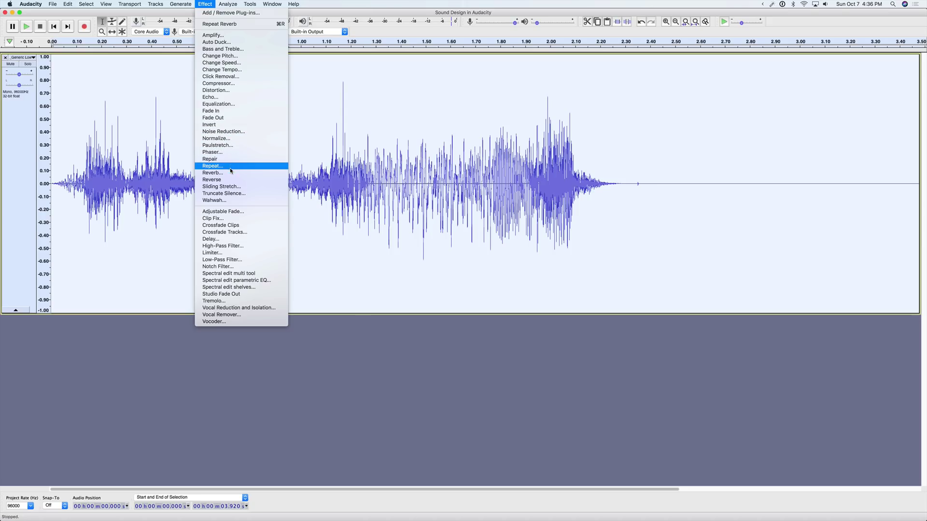
pyautogui.click(213, 172)
pyautogui.moveTo(493, 212); pyautogui.dragTo(495, 232)
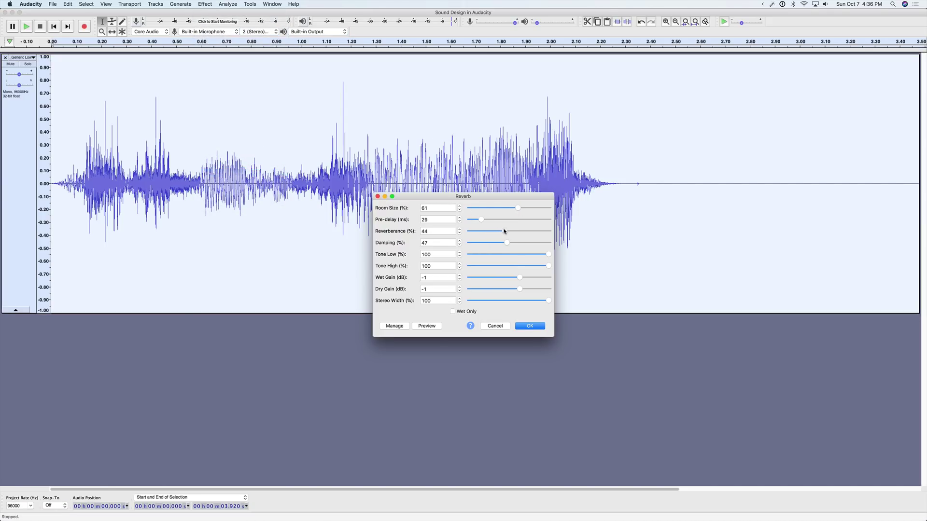
pyautogui.click(538, 327)
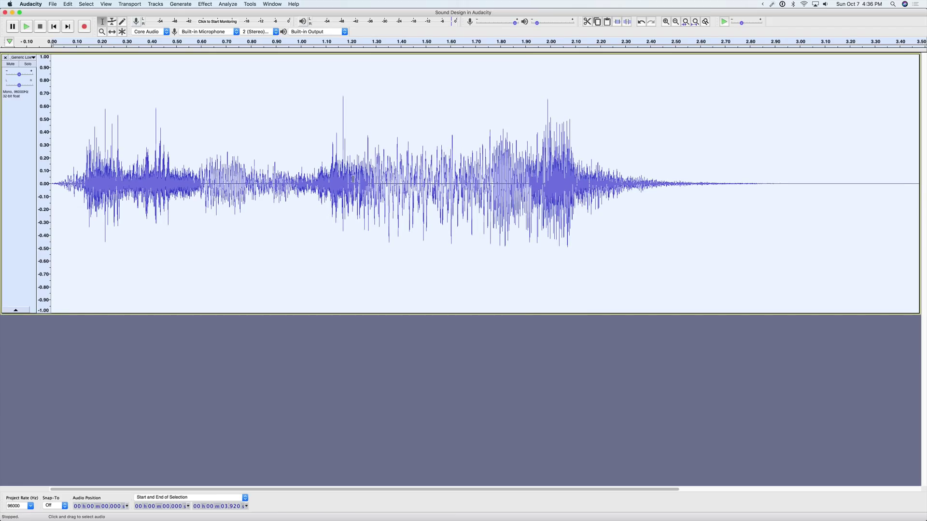
pyautogui.press('space')
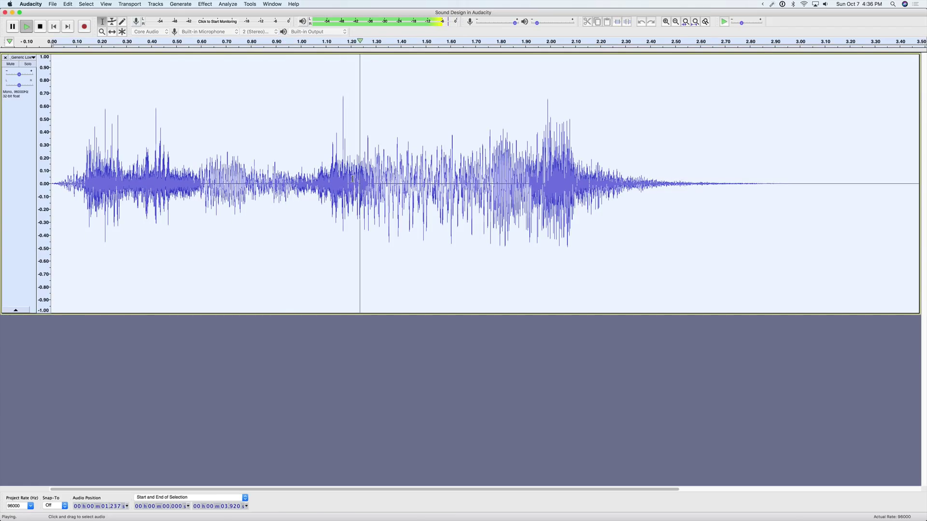
pyautogui.press('space')
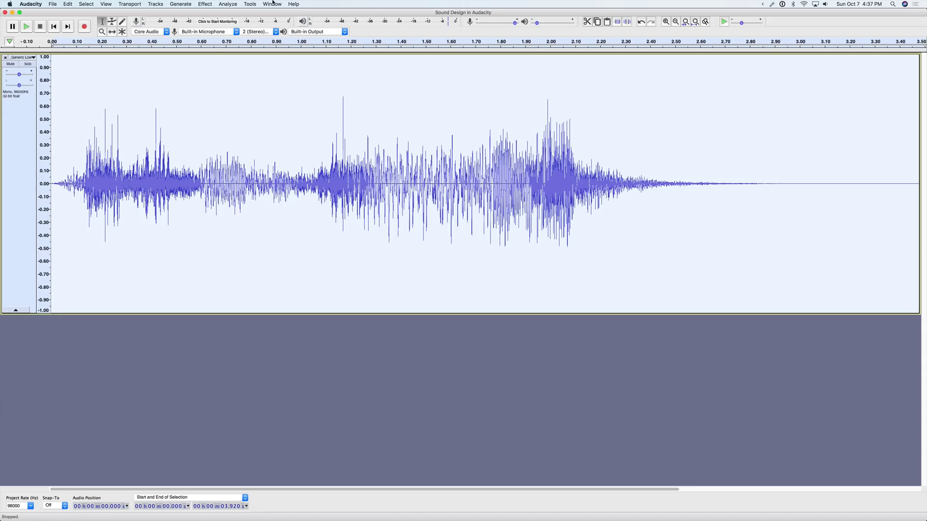
# - Apply Paulstretch with stretch factor 3 and time resolution 0.25 s
pyautogui.click(205, 4)
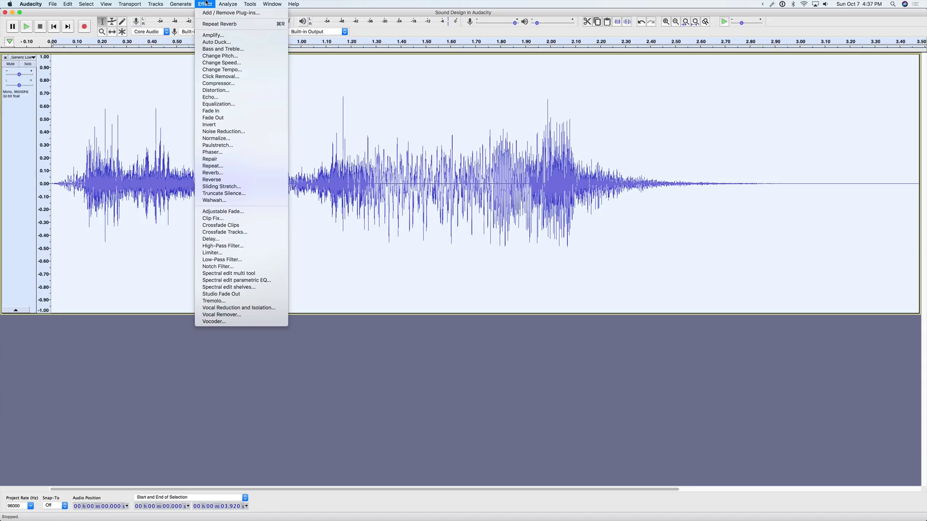
pyautogui.click(244, 148)
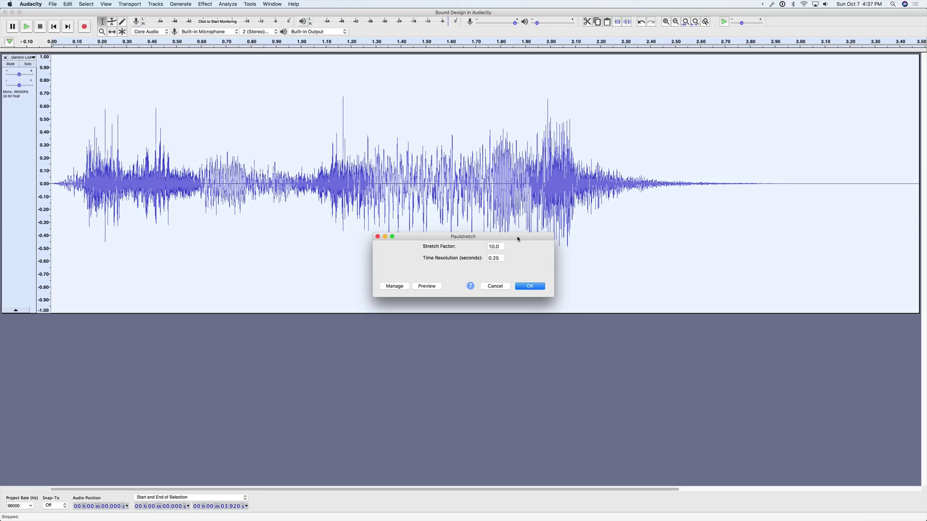
pyautogui.moveTo(512, 237); pyautogui.dragTo(491, 161)
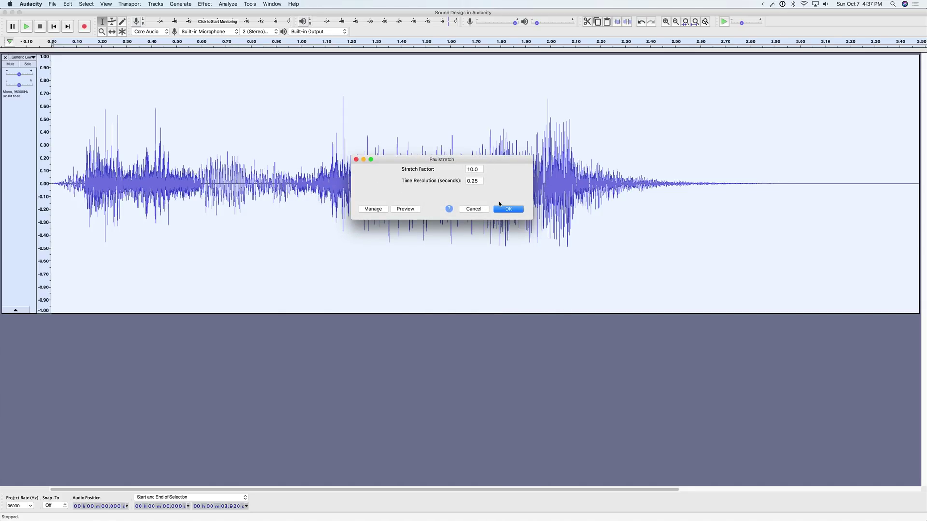
pyautogui.doubleClick(475, 170)
pyautogui.write('20')
pyautogui.press('BackSpace')
pyautogui.press('BackSpace')
pyautogui.write('2')
pyautogui.press('BackSpace')
pyautogui.write('3')
pyautogui.click(508, 209)
# - Zoom to fit the 11.6-second stretched clip, play it through, then place the cursor at 6.07 s
pyautogui.click(502, 381)
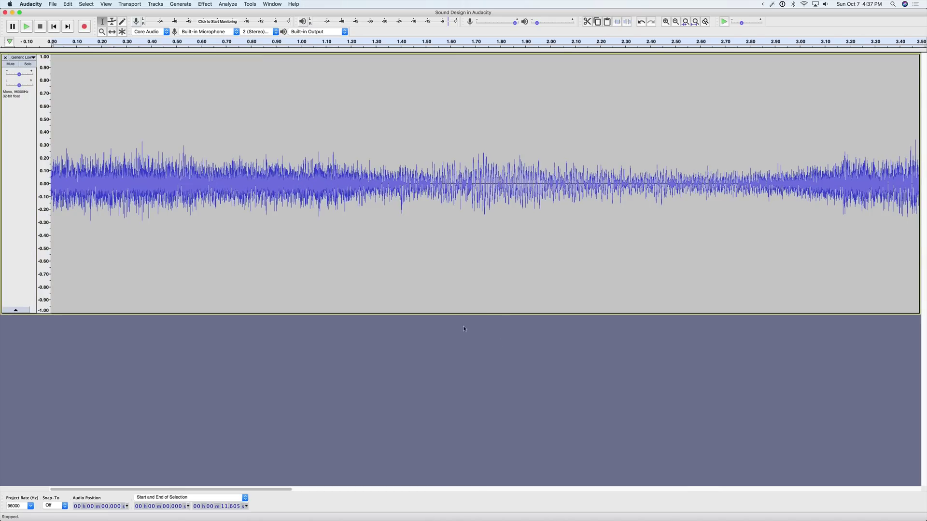
pyautogui.press('super+1')
pyautogui.press('super+3')
pyautogui.press('super+3')
pyautogui.press('super+3')
pyautogui.press('super+3')
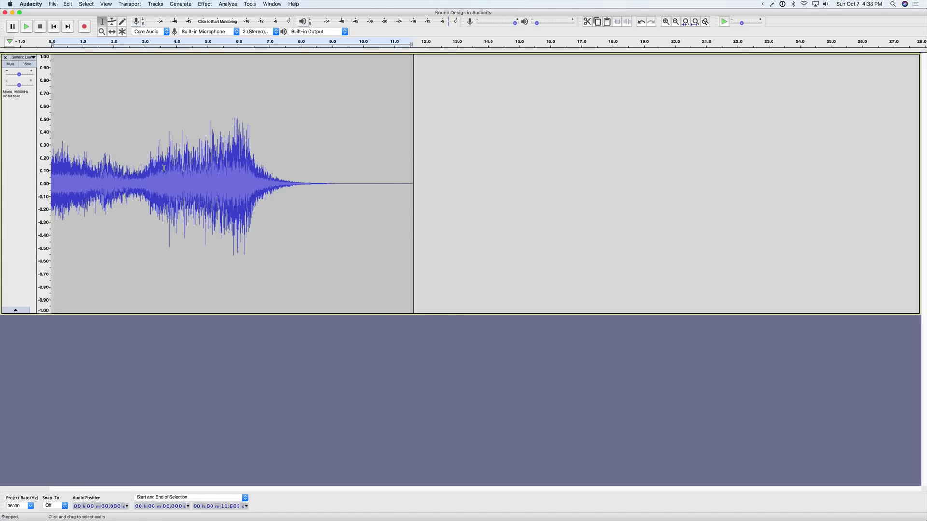
pyautogui.press('super+a')
pyautogui.press('space')
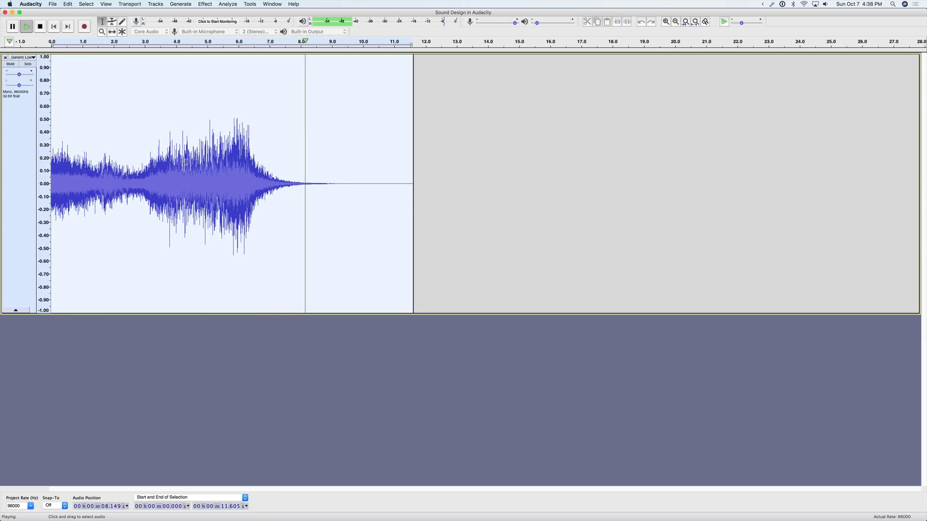
pyautogui.press('space')
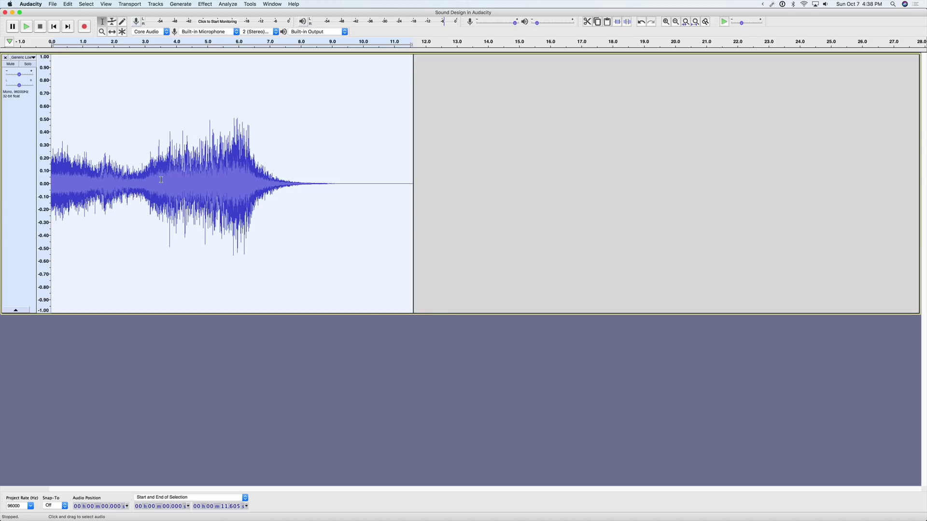
pyautogui.click(240, 199)
# - Browse the Effect menu and dismiss it without applying any effect
pyautogui.click(205, 4)
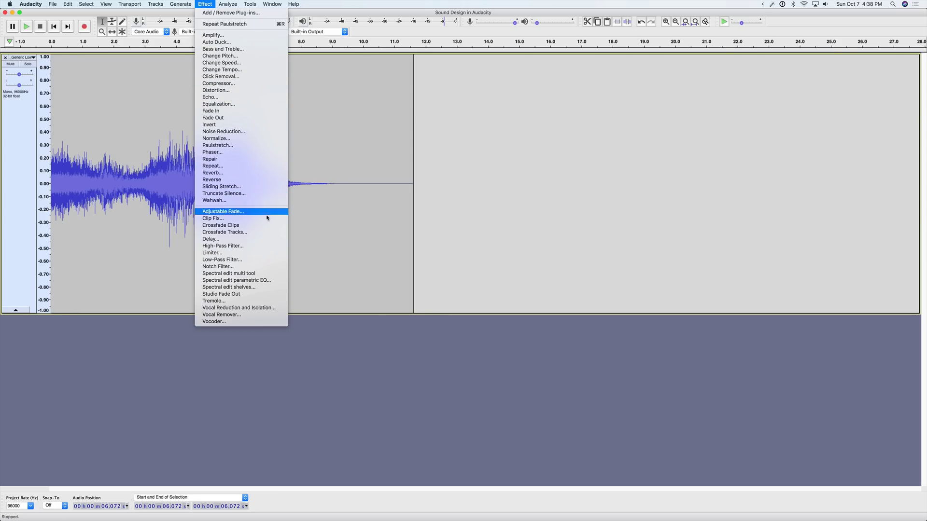
pyautogui.click(365, 158)
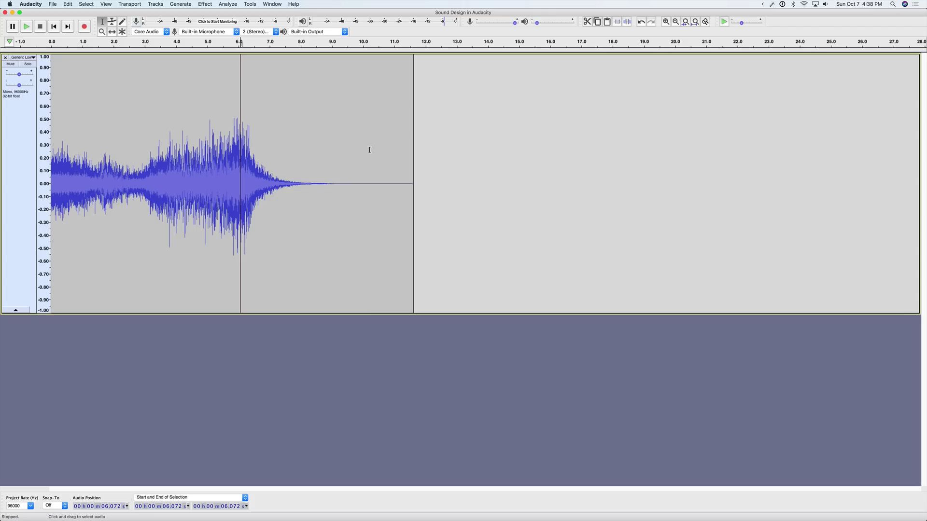